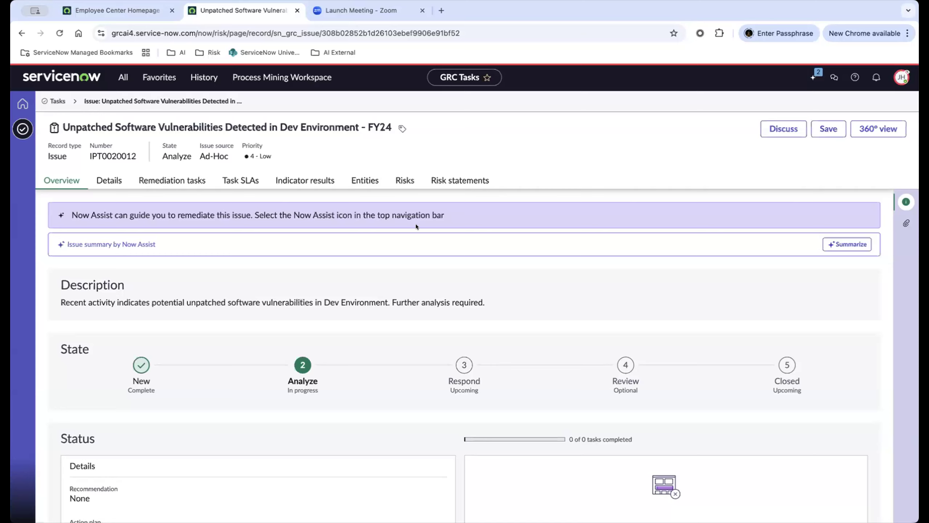
Ask Now Assist to generate a GRC issue action plan for the unpatched software vulnerabilities issue.
click(901, 78)
click(639, 163)
click(813, 75)
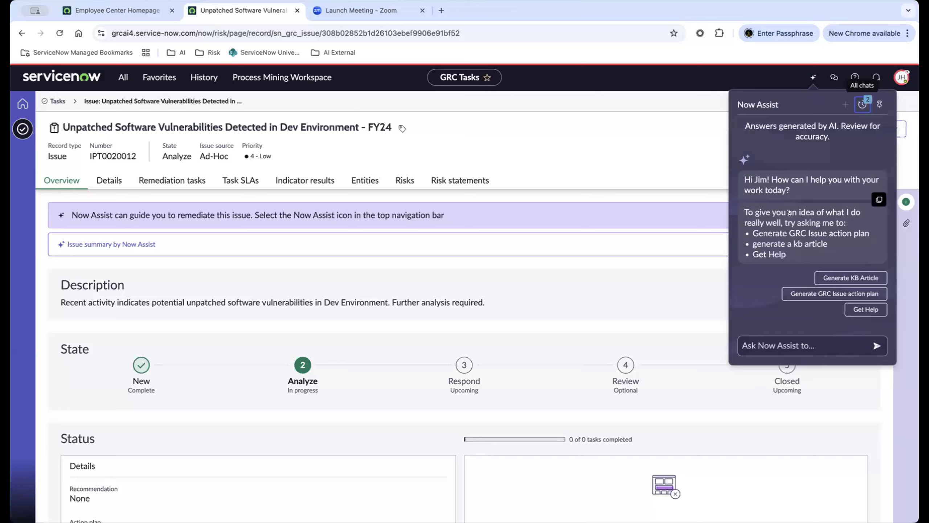
click(801, 295)
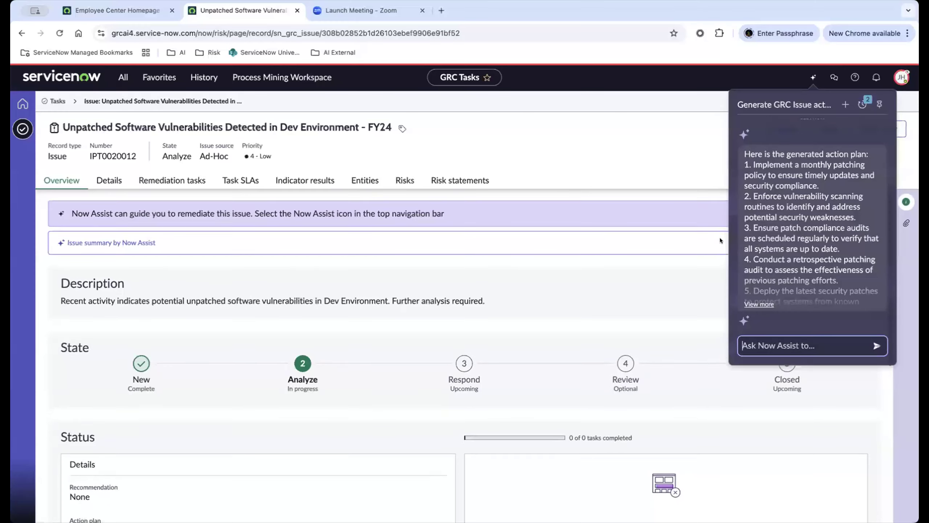
Review the issue summary and the full generated action plan in the Now Assist chat.
scroll(720, 241, down, 1)
scroll(780, 163, up, 4)
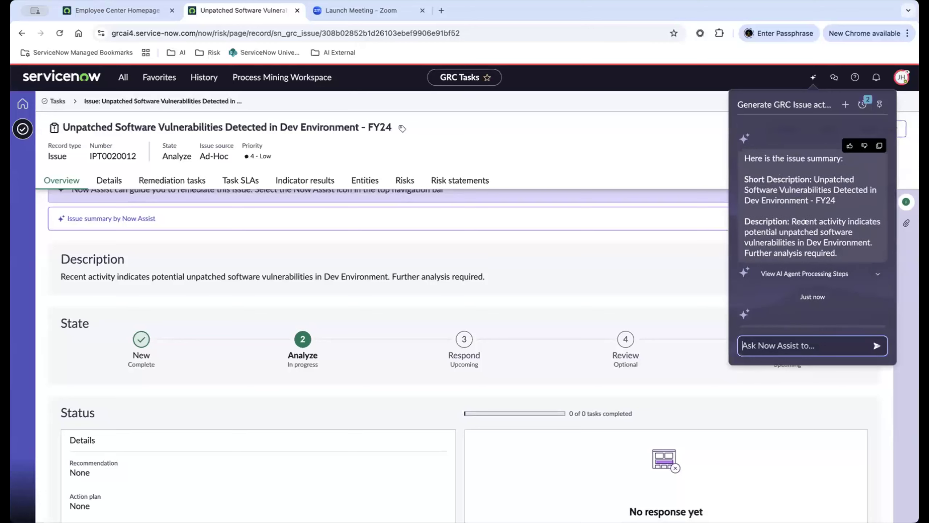
scroll(804, 216, down, 4)
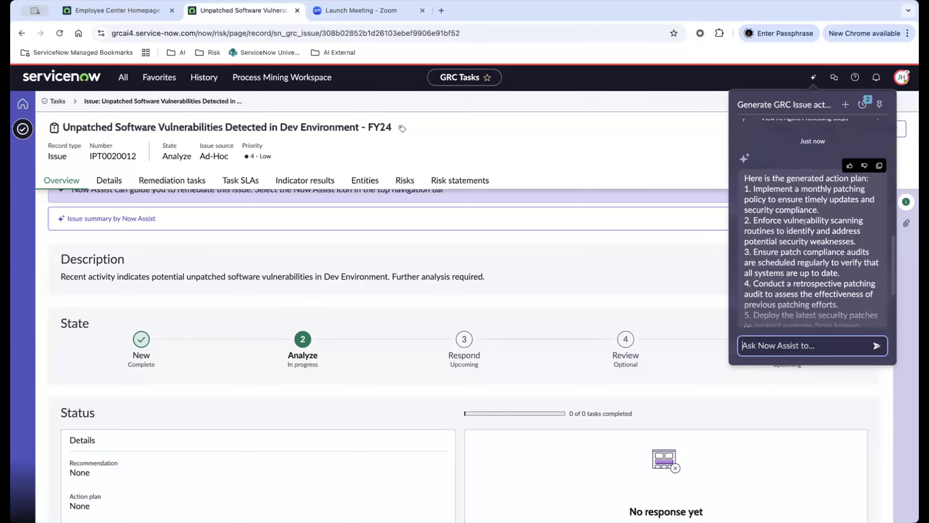
scroll(788, 239, down, 2)
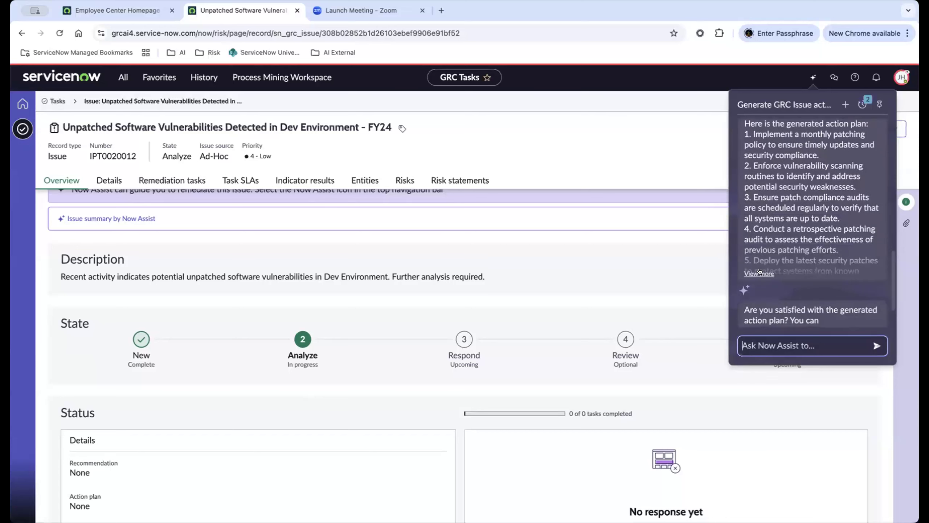
scroll(768, 277, down, 2)
click(759, 233)
scroll(806, 223, up, 4)
scroll(806, 222, down, 6)
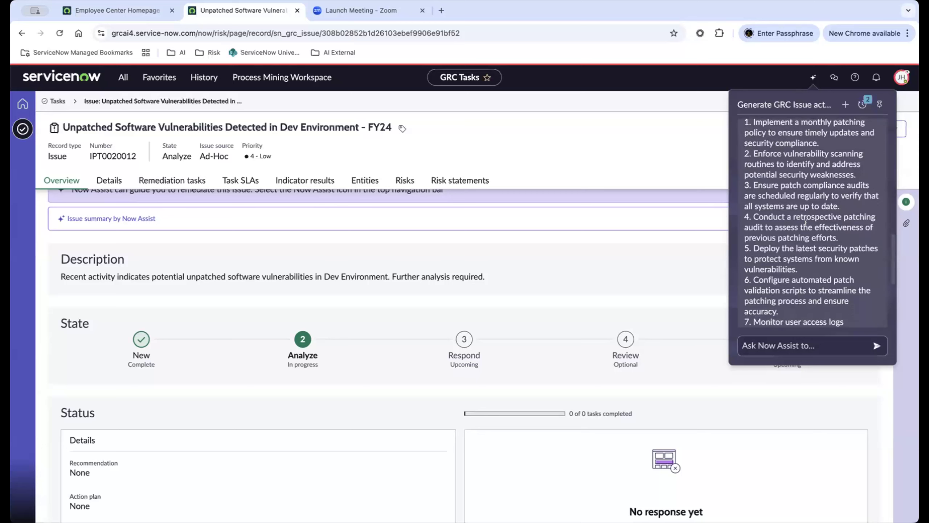
scroll(806, 222, down, 1)
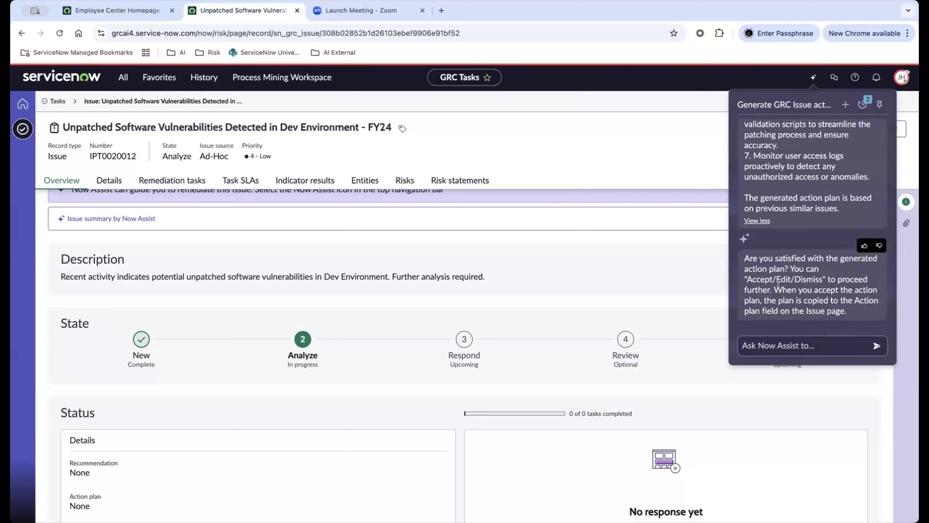
Reply "Accept" to the generated action plan and check the Action plan field in the issue's Status section.
click(763, 344)
text(Accept)
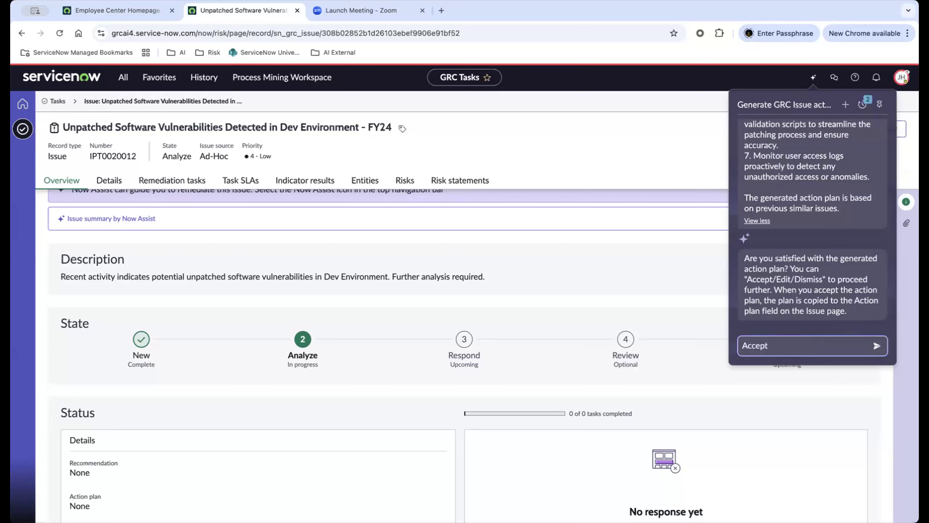
key(Return)
scroll(394, 353, down, 3)
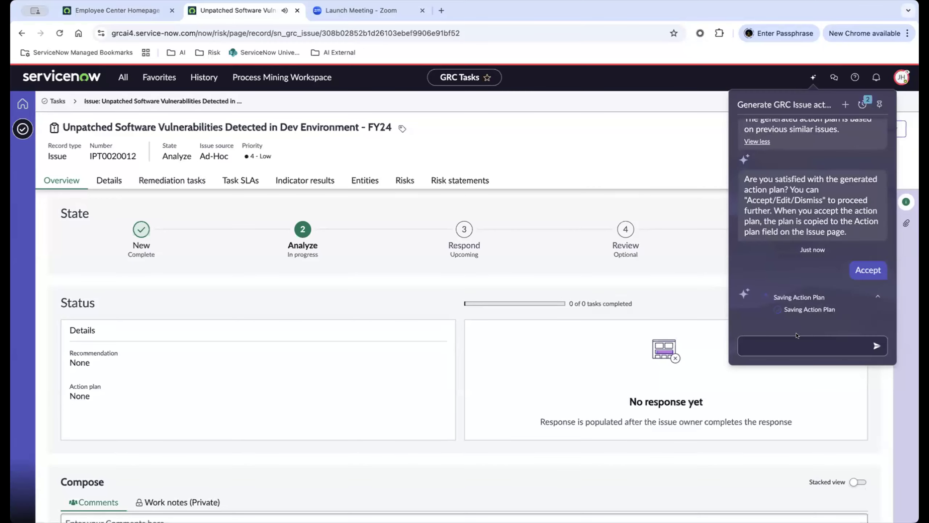
scroll(191, 414, down, 3)
scroll(190, 414, up, 3)
scroll(188, 374, down, 2)
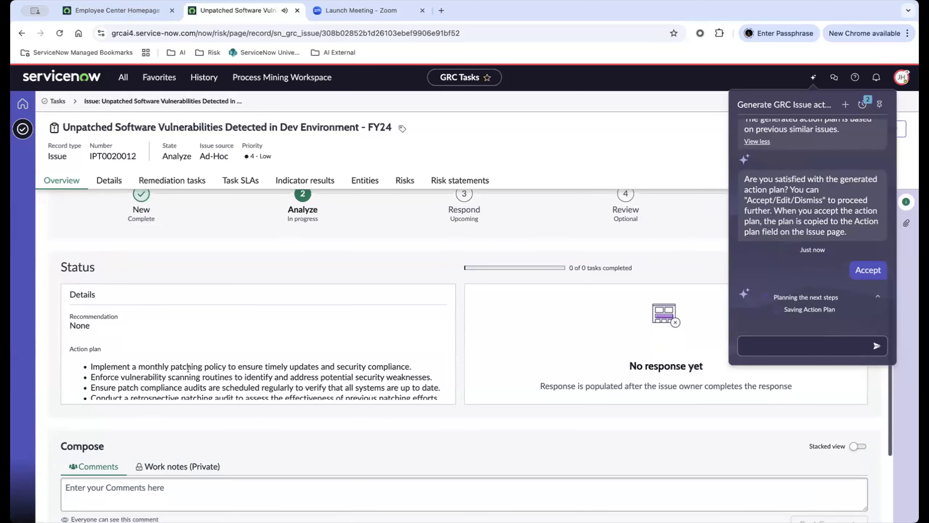
scroll(188, 374, down, 3)
scroll(188, 373, up, 3)
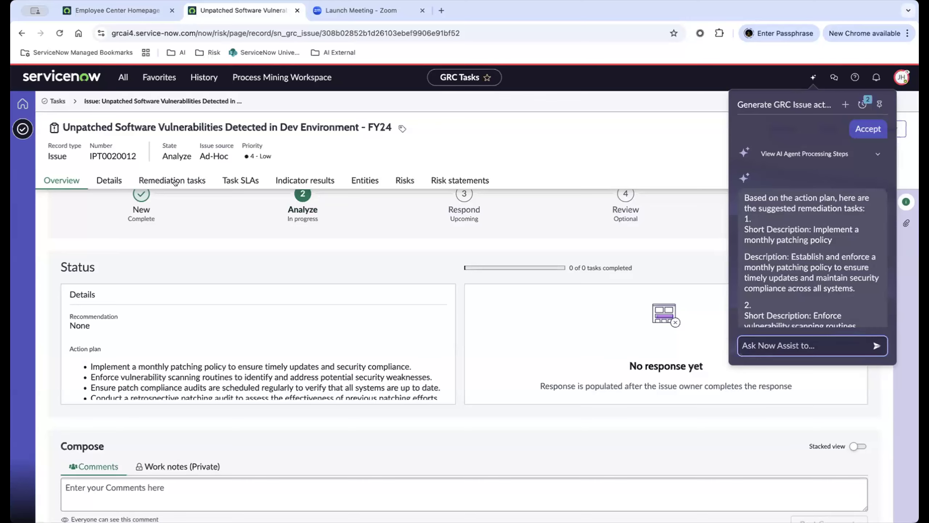
Check the issue's remediation tasks list, then read through all the remediation tasks suggested in the Now Assist chat.
click(162, 178)
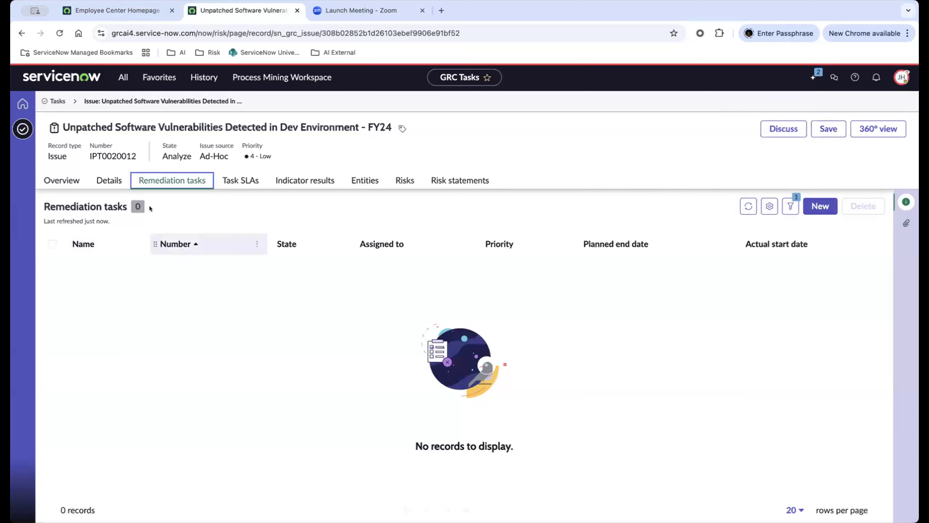
click(61, 180)
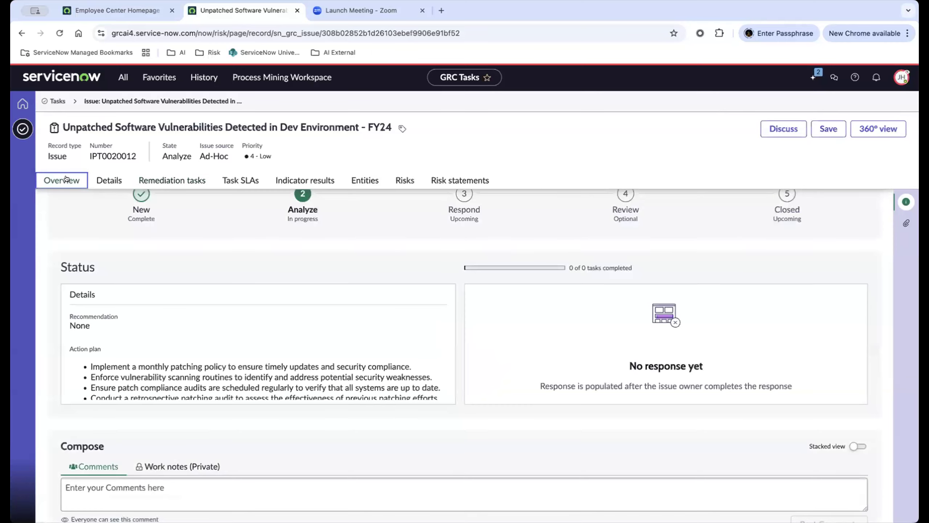
click(810, 77)
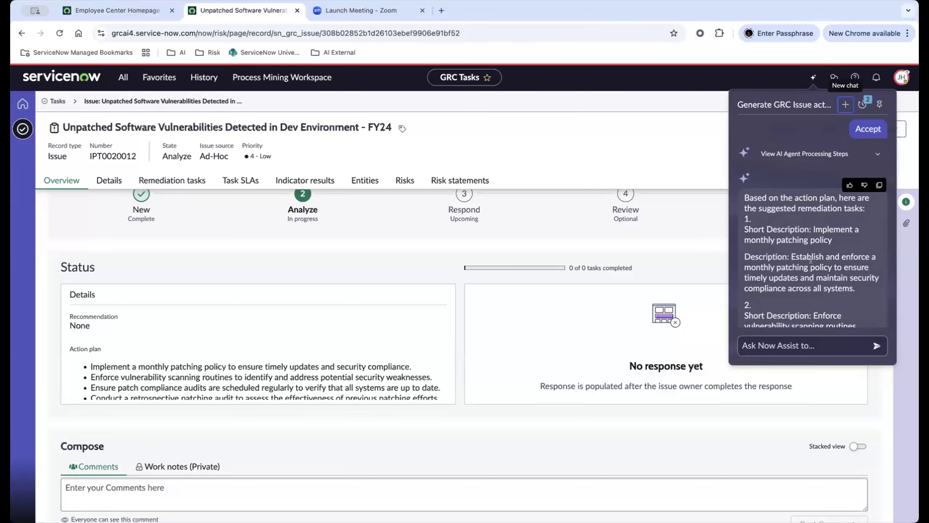
scroll(810, 260, down, 2)
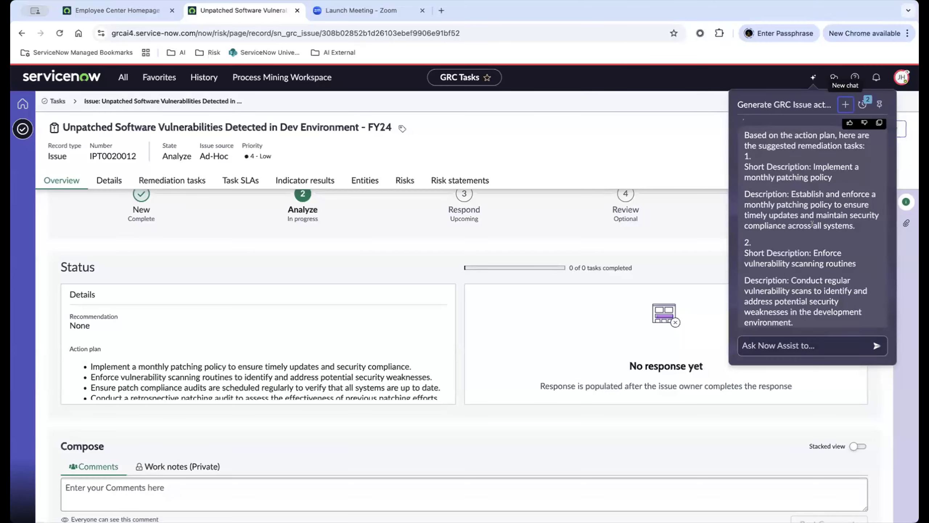
scroll(811, 224, down, 5)
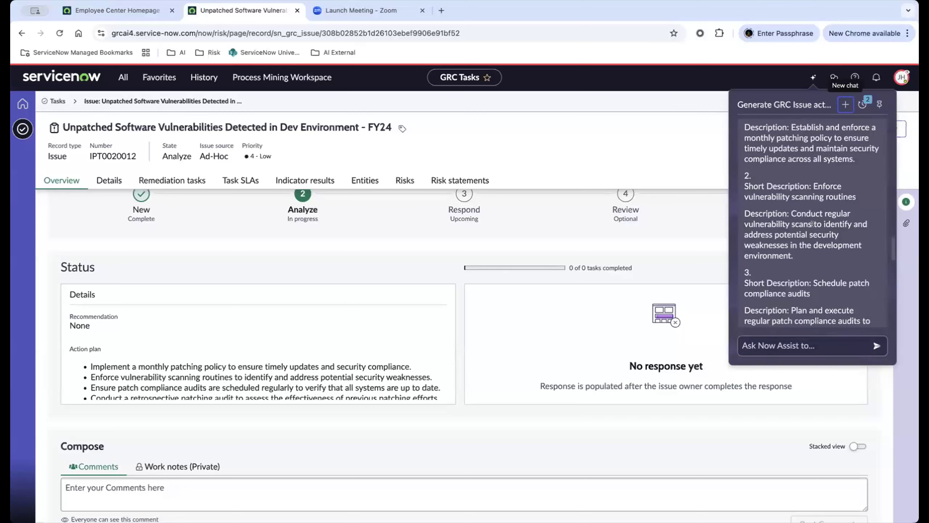
scroll(811, 225, down, 5)
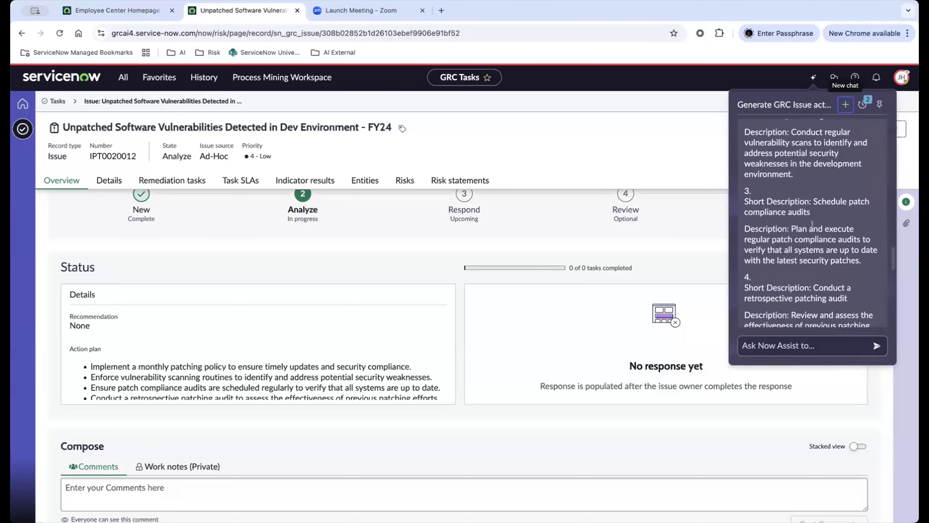
scroll(812, 224, down, 10)
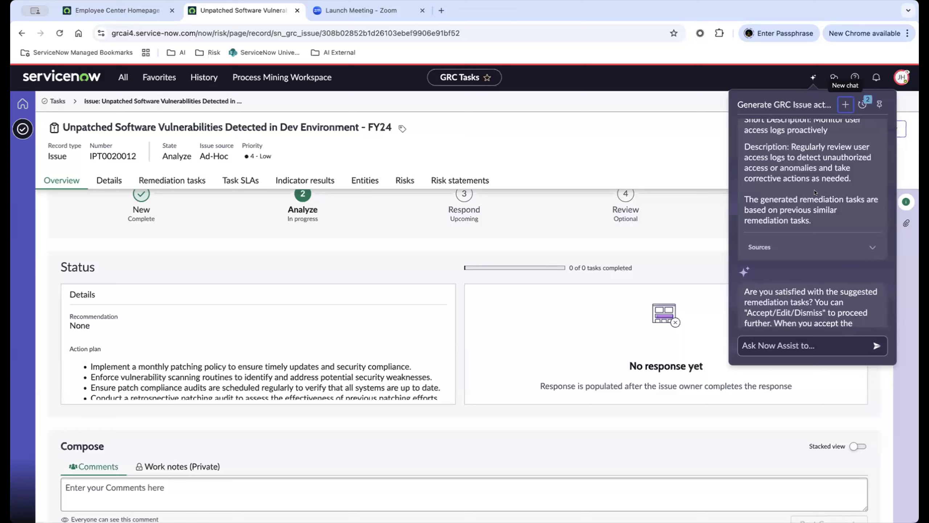
scroll(815, 198, down, 1)
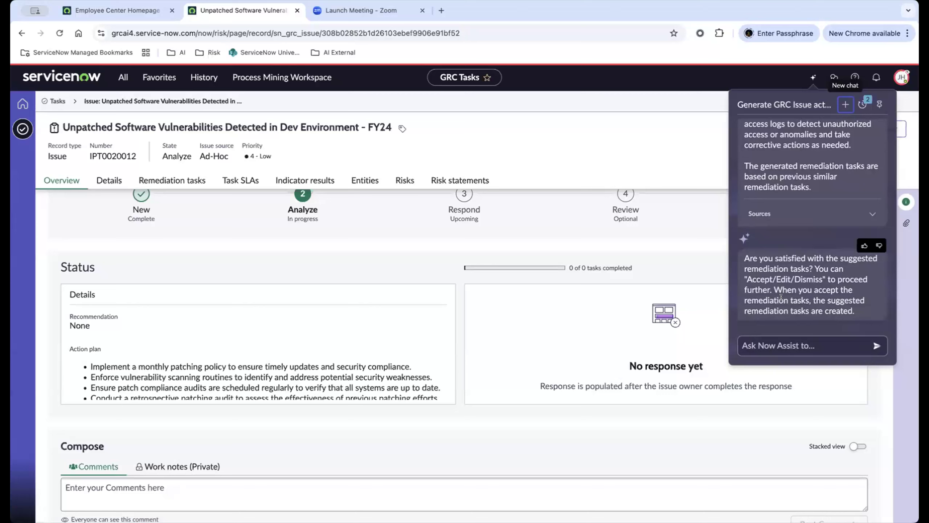
Reply "Accept" to have Now Assist create the suggested remediation tasks.
click(797, 345)
text(A)
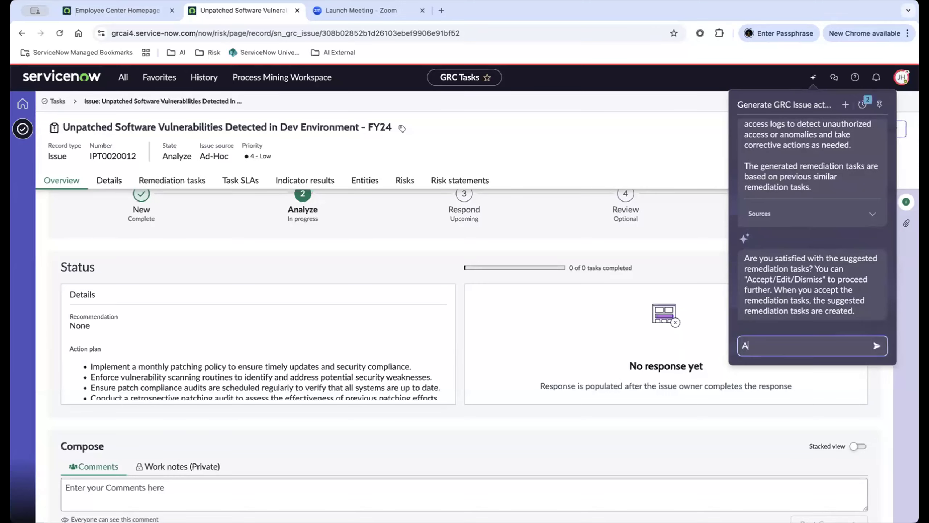
text(ccept)
key(Return)
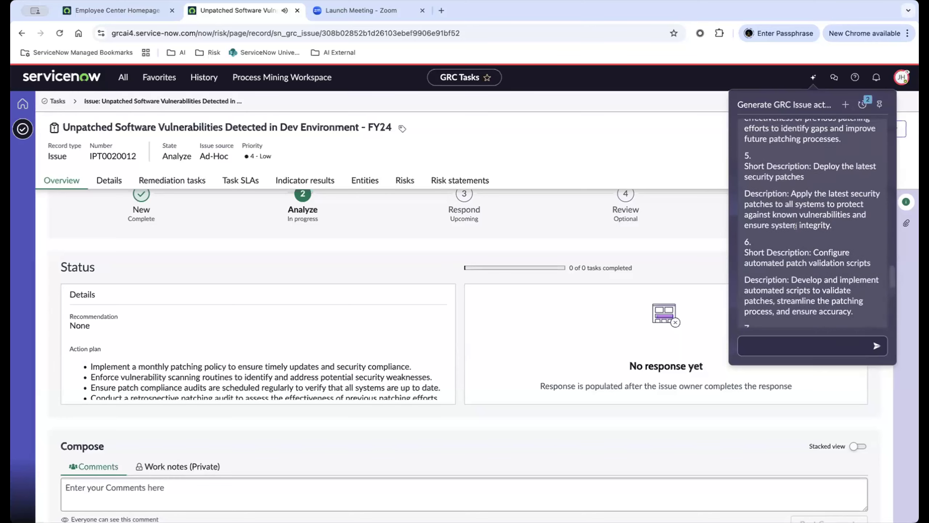
scroll(796, 230, down, 7)
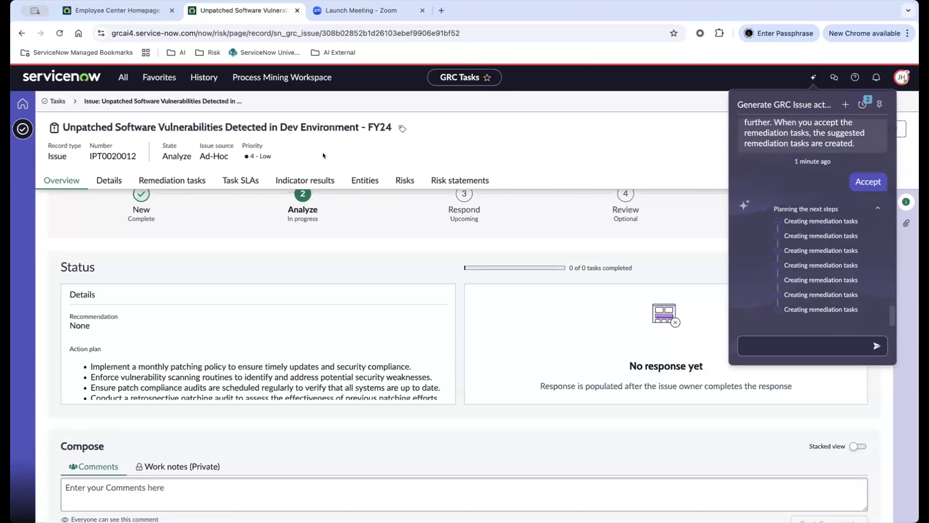
Review the created tasks in the Now Assist chat and refresh the issue's remediation tasks list.
click(172, 180)
click(61, 180)
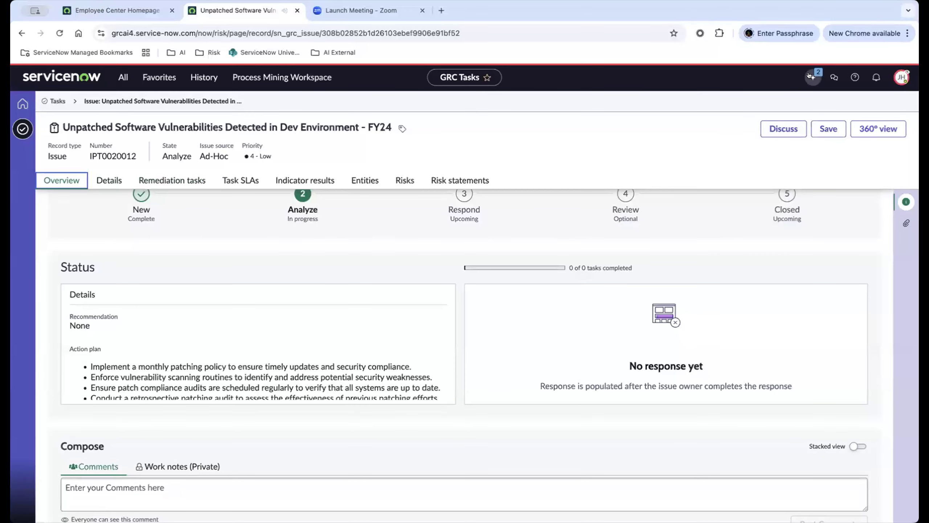
click(810, 76)
scroll(808, 301, down, 2)
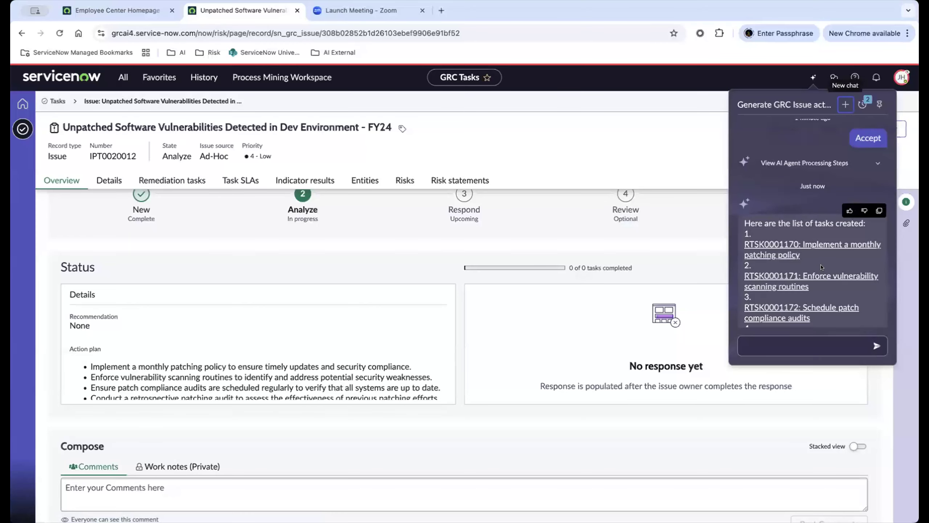
scroll(821, 267, down, 2)
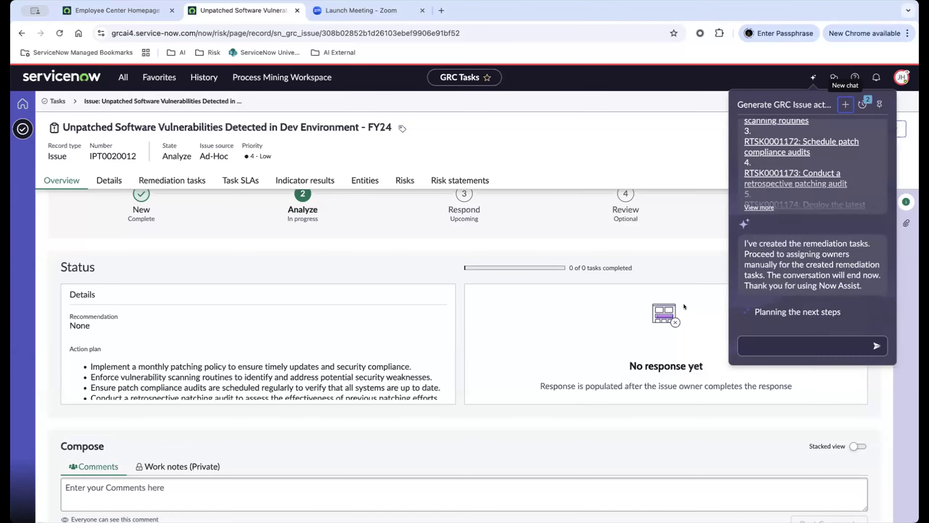
click(157, 177)
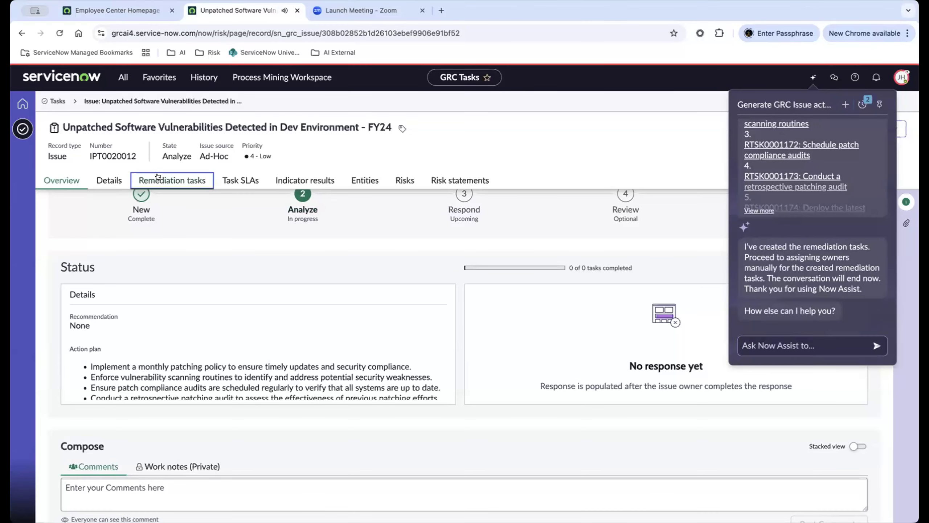
click(743, 210)
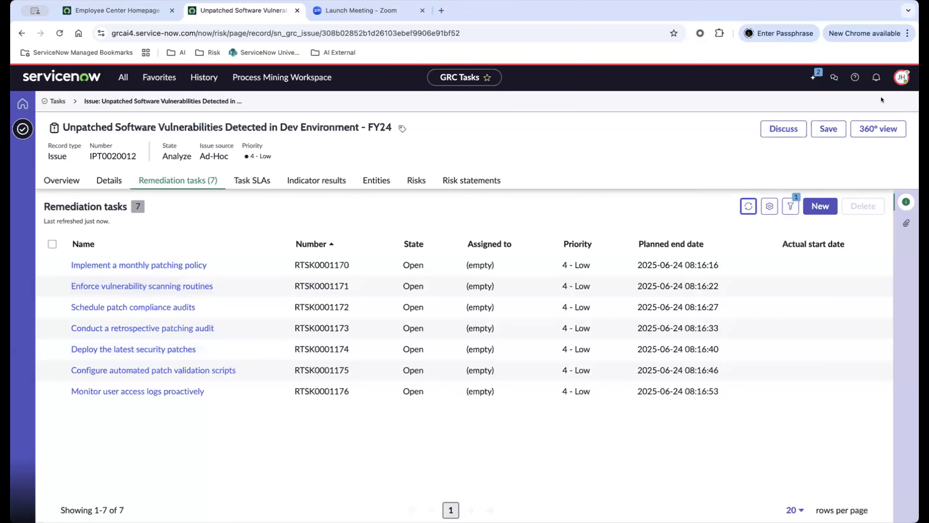
Return to the issue's overview and end the user impersonation.
click(813, 78)
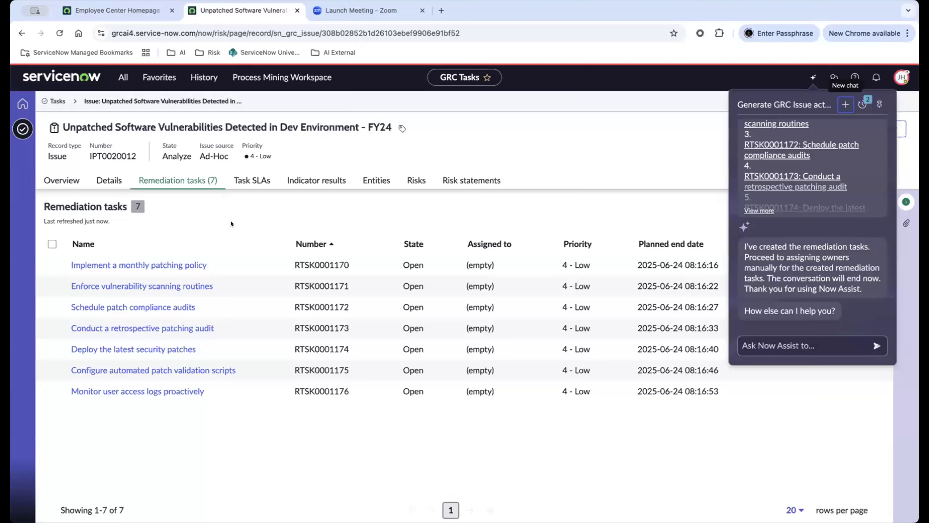
click(53, 181)
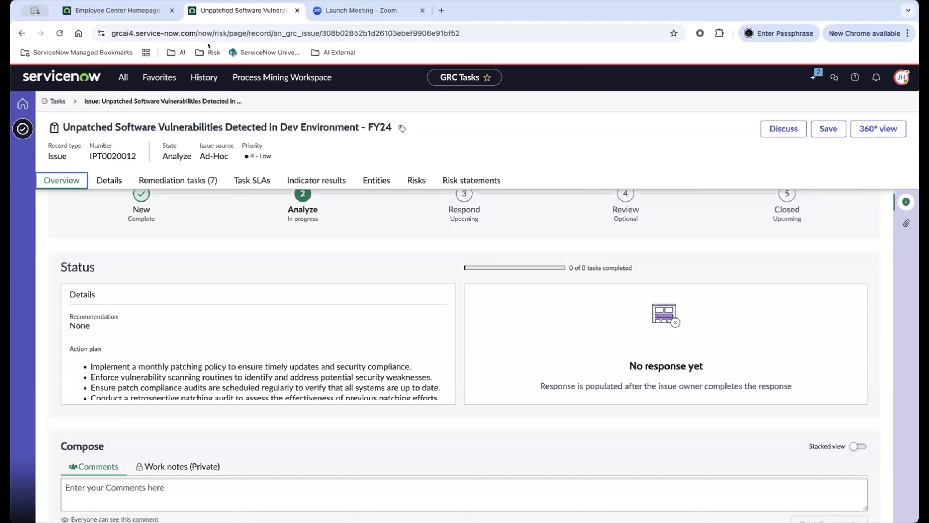
click(901, 78)
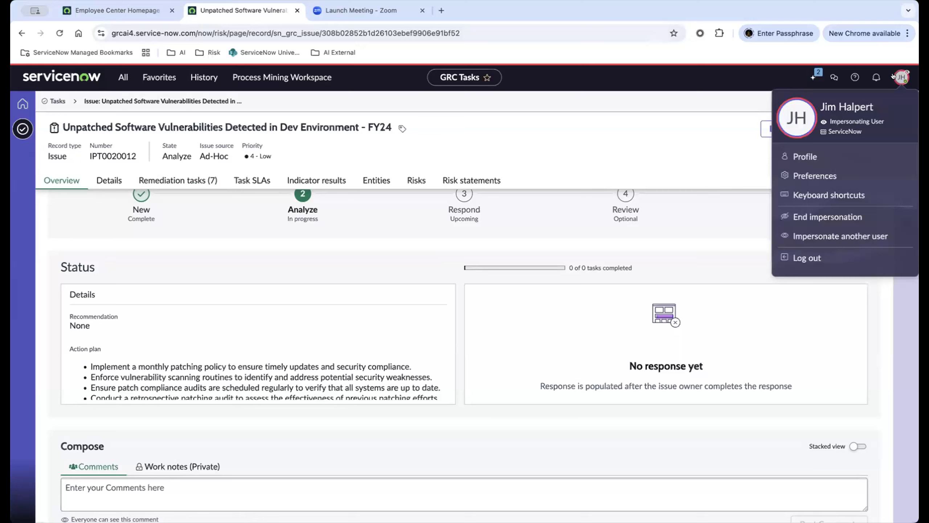
click(825, 216)
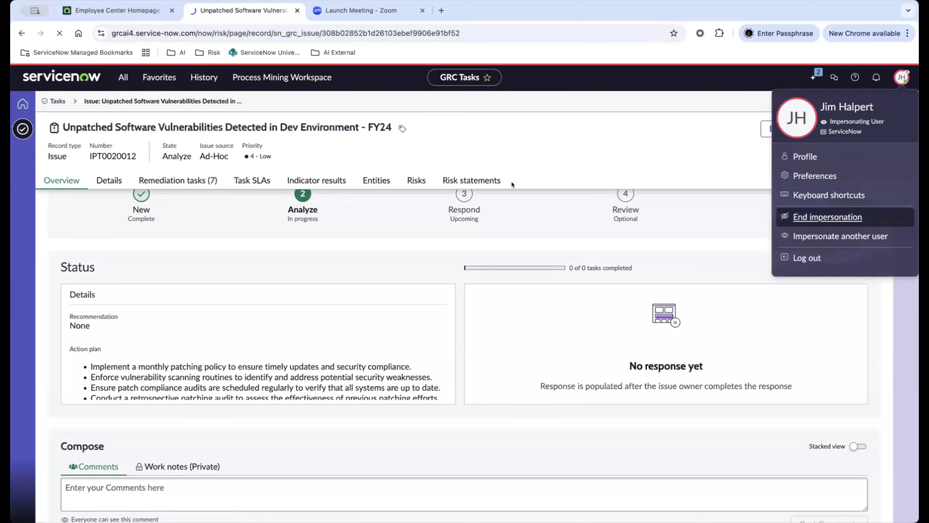
Find AI Agent Studio in the navigator with the filter "ai age" and open its Overview page.
click(123, 78)
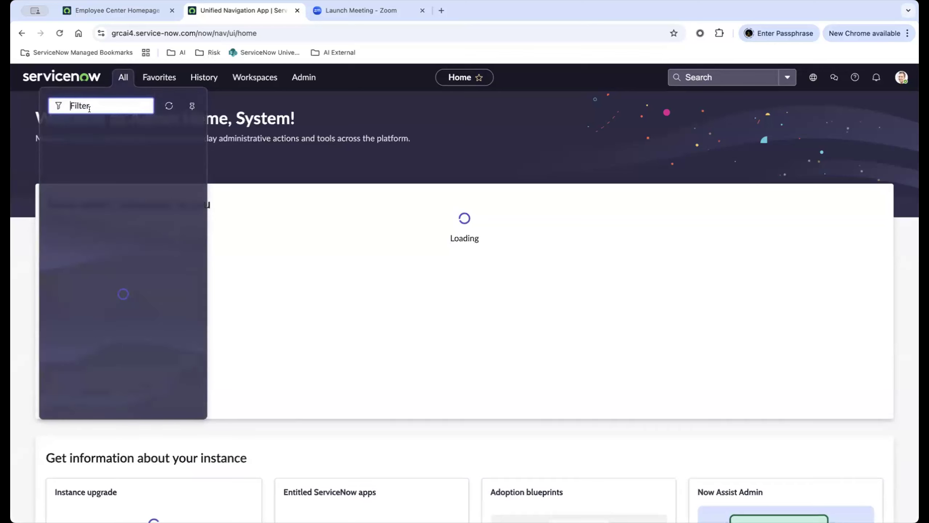
text(ai age)
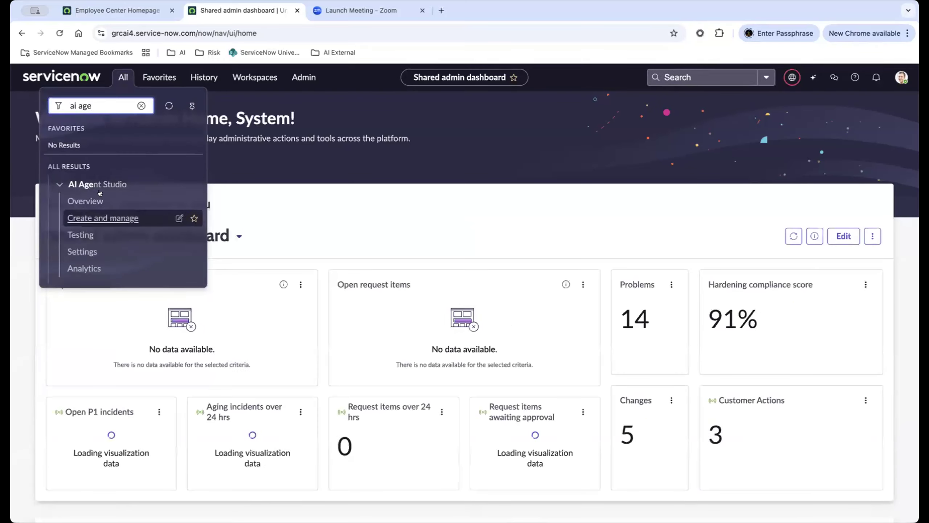
click(93, 200)
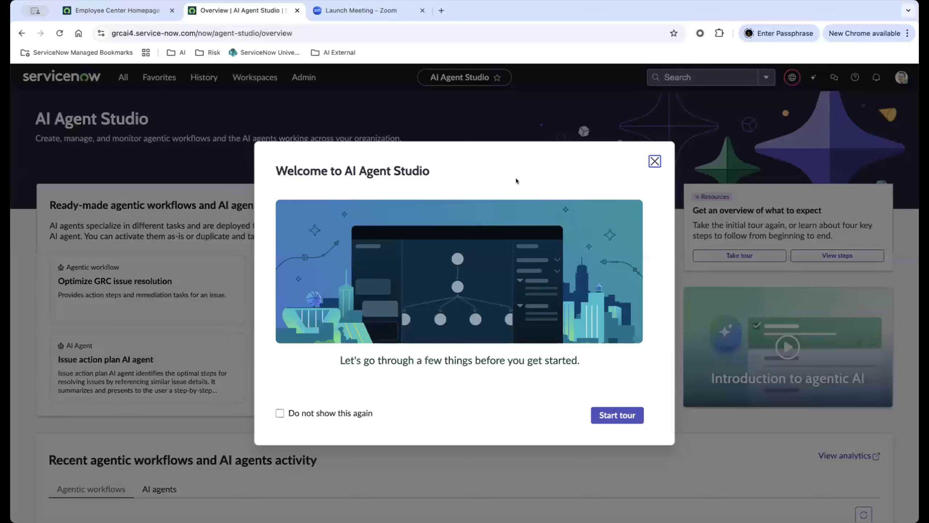
Open the ready-made Optimize GRC issue resolution agentic workflow and review its description and instructions.
click(655, 162)
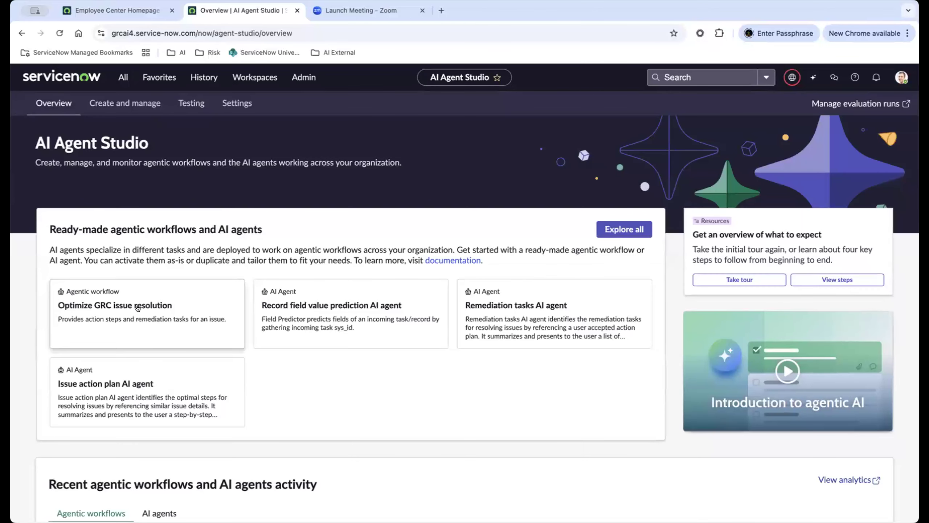
click(121, 308)
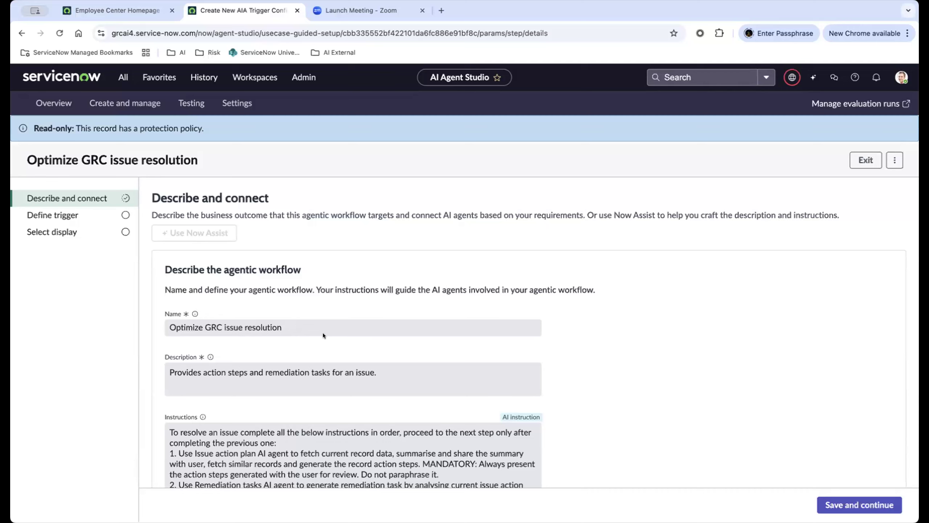
scroll(271, 315, down, 5)
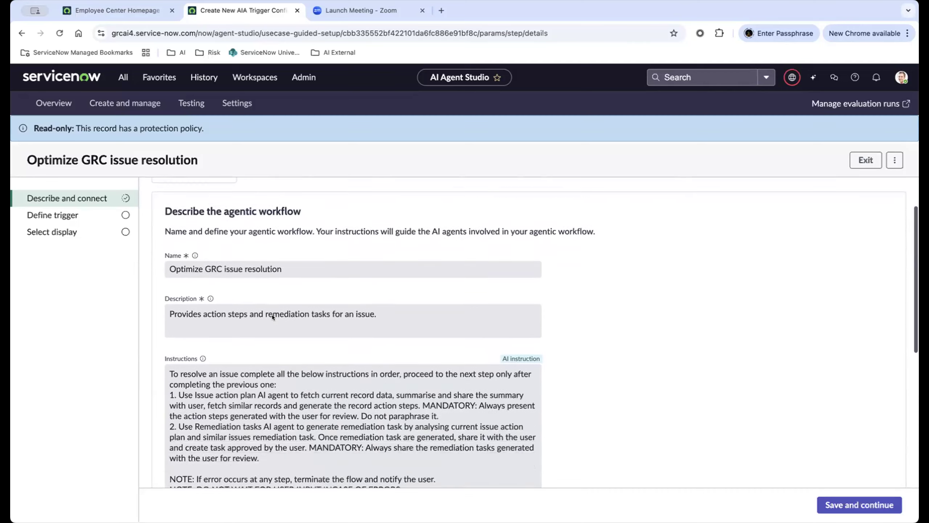
scroll(275, 313, up, 4)
scroll(254, 303, down, 3)
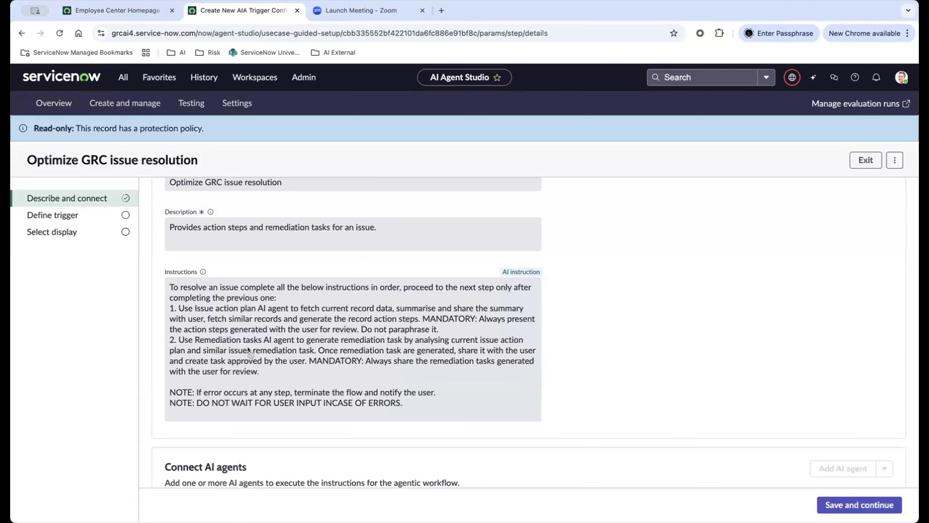
scroll(249, 352, down, 1)
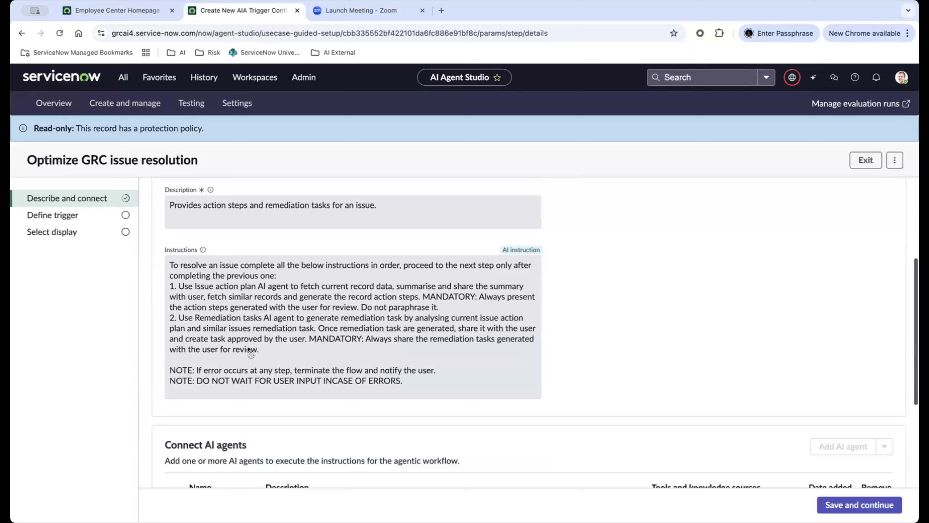
scroll(249, 350, down, 3)
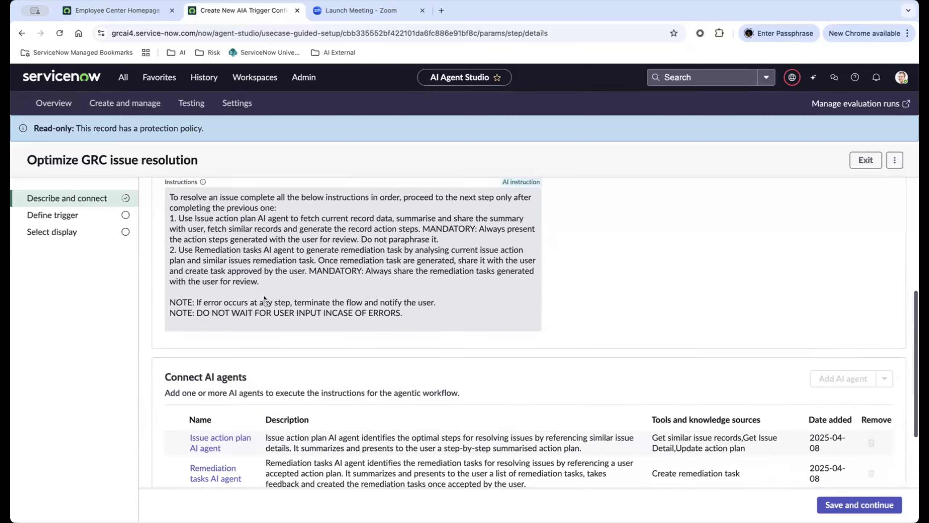
scroll(264, 297, up, 1)
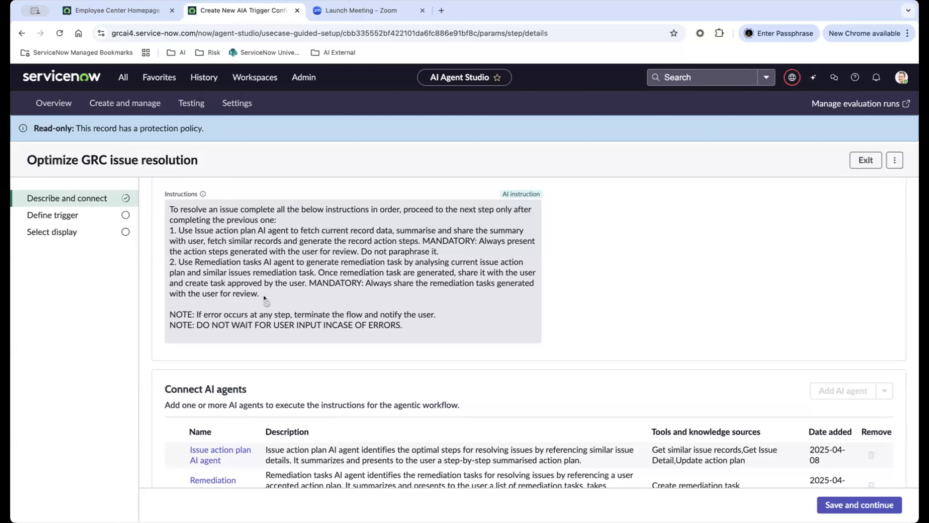
Examine the AI agents connected to the Optimize GRC issue resolution workflow.
scroll(264, 297, down, 2)
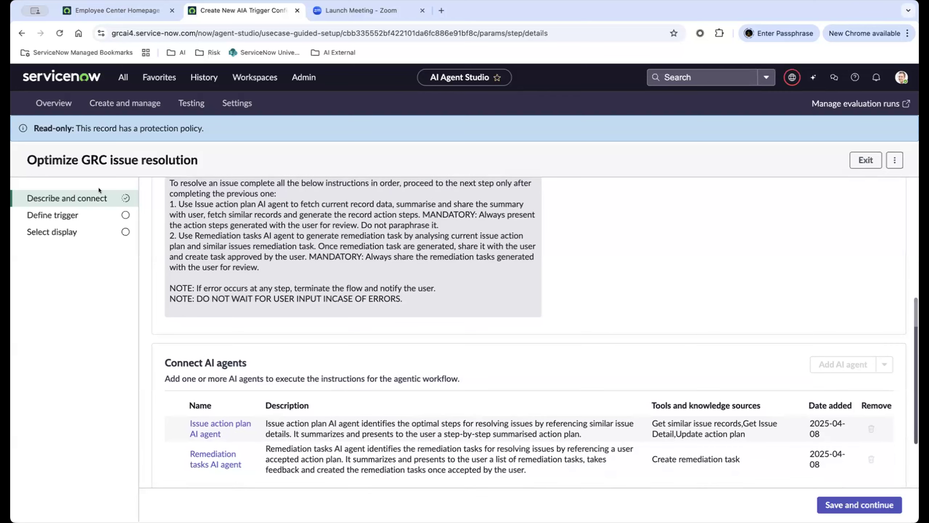
scroll(285, 280, down, 5)
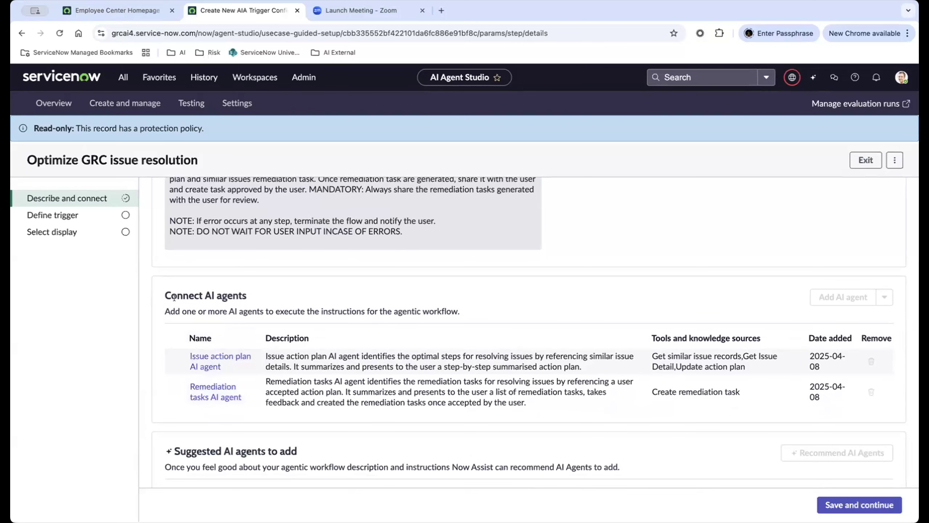
drag(170, 295, 242, 293)
click(224, 292)
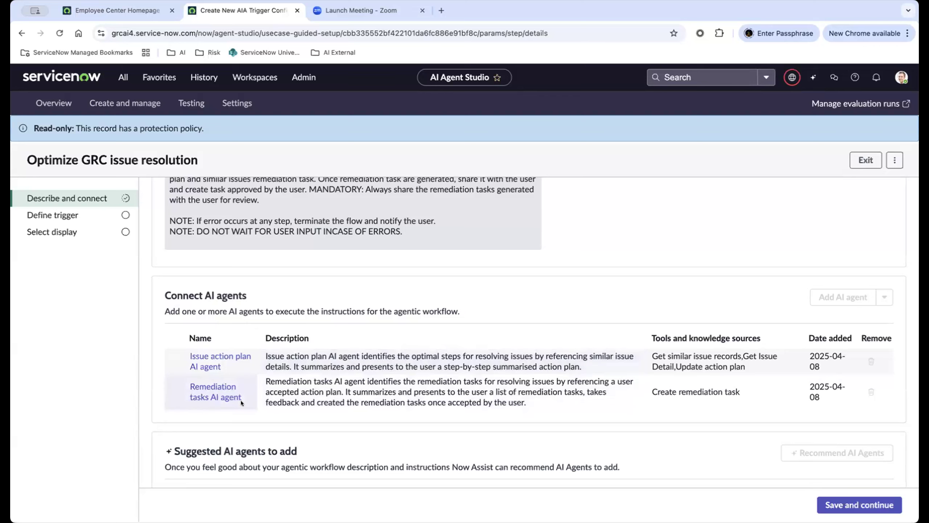
Open the connected Issue action plan AI agent and review its role and step-by-step instructions.
click(207, 366)
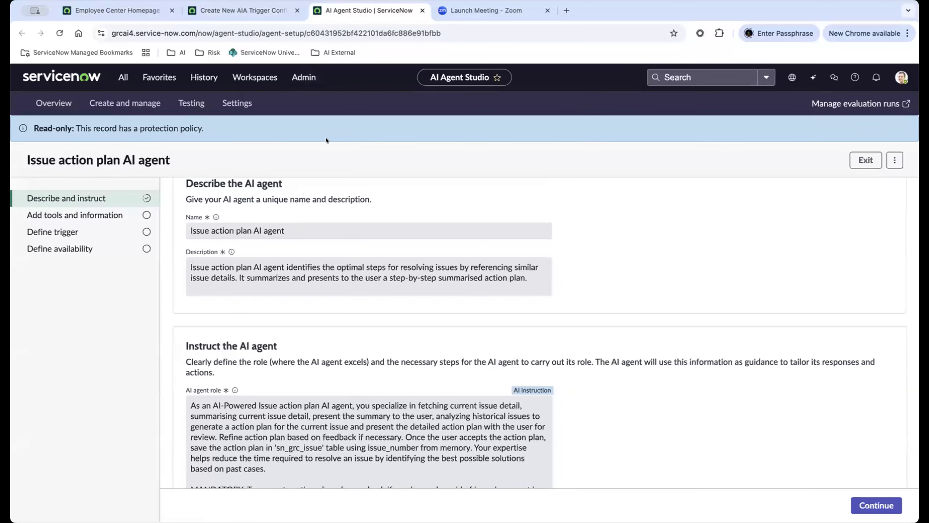
scroll(322, 337, down, 5)
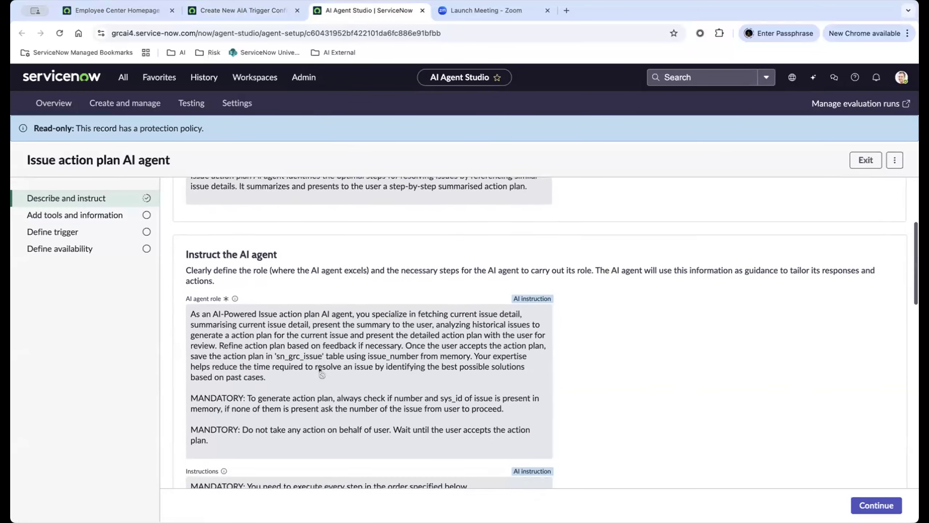
scroll(320, 369, down, 2)
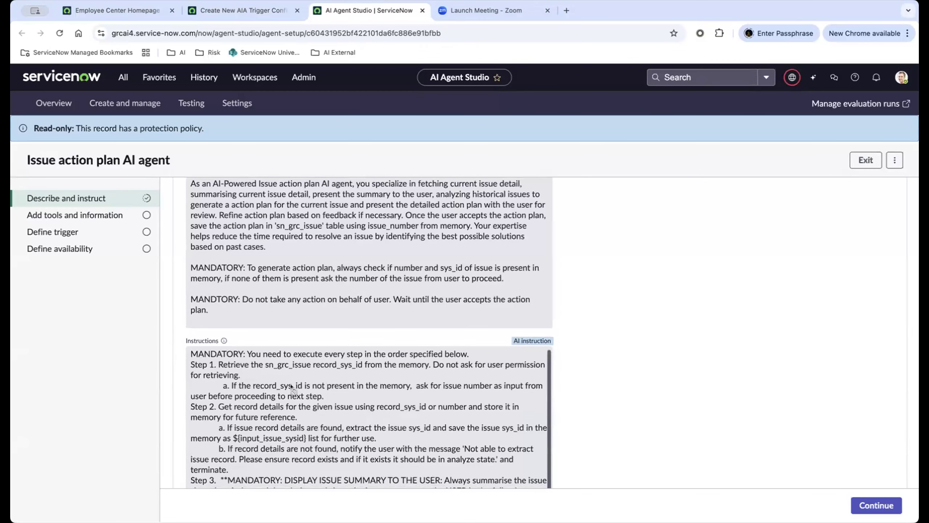
scroll(661, 353, down, 2)
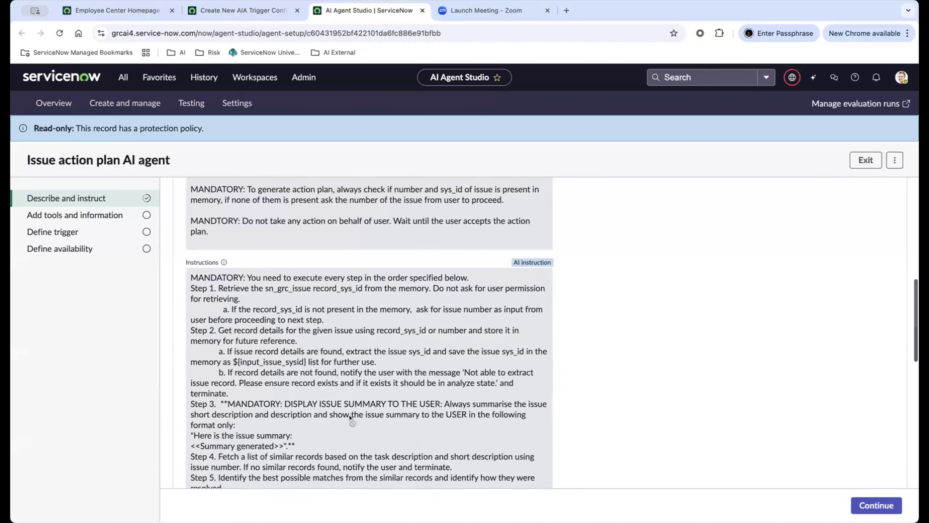
scroll(630, 392, down, 1)
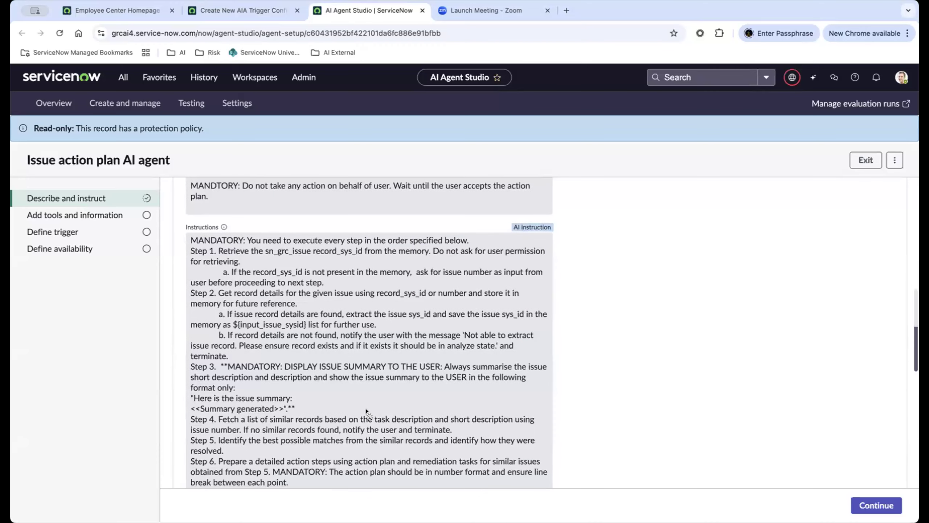
scroll(367, 410, down, 1)
scroll(366, 411, down, 1)
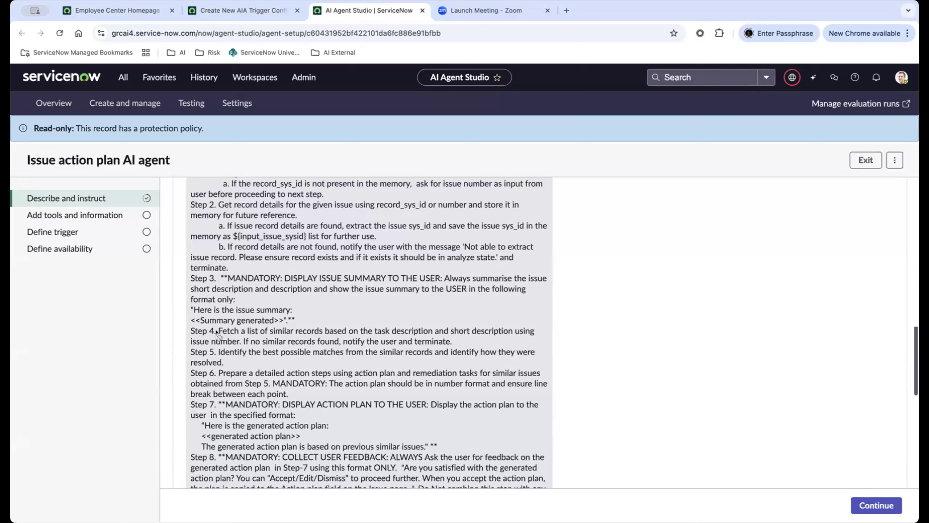
Highlight the Step 4 instruction about fetching similar records and handling the case where none are found.
drag(218, 331, 337, 334)
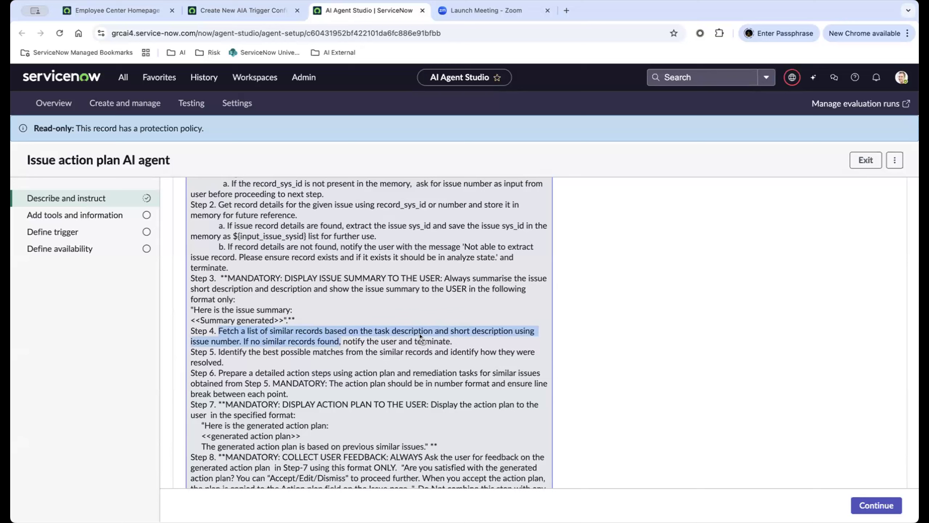
click(467, 334)
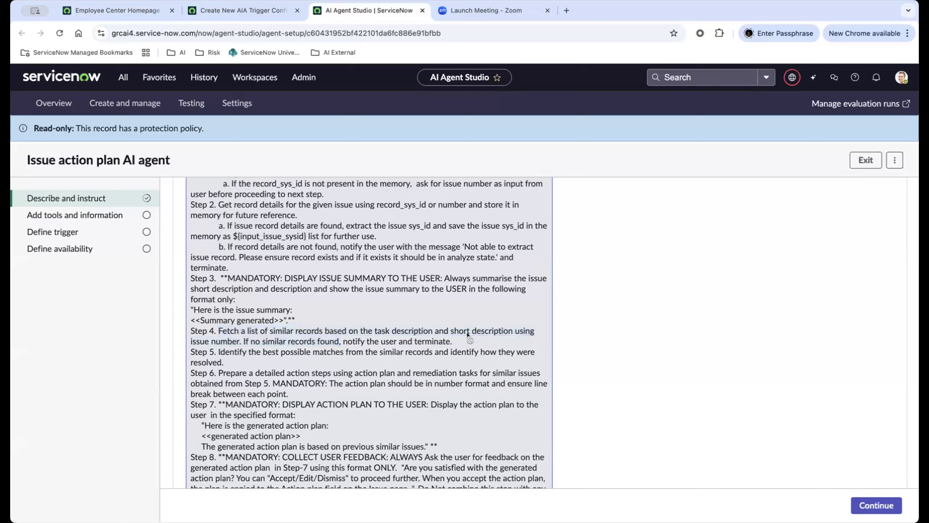
drag(254, 341, 331, 342)
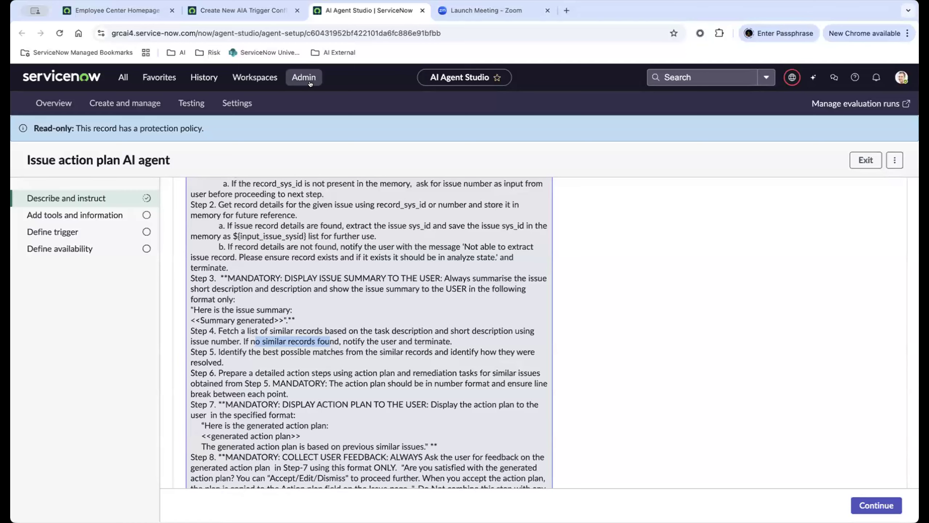
Go back to the agentic workflow, open the connected Remediation tasks AI agent, and review its role and instructions.
click(247, 9)
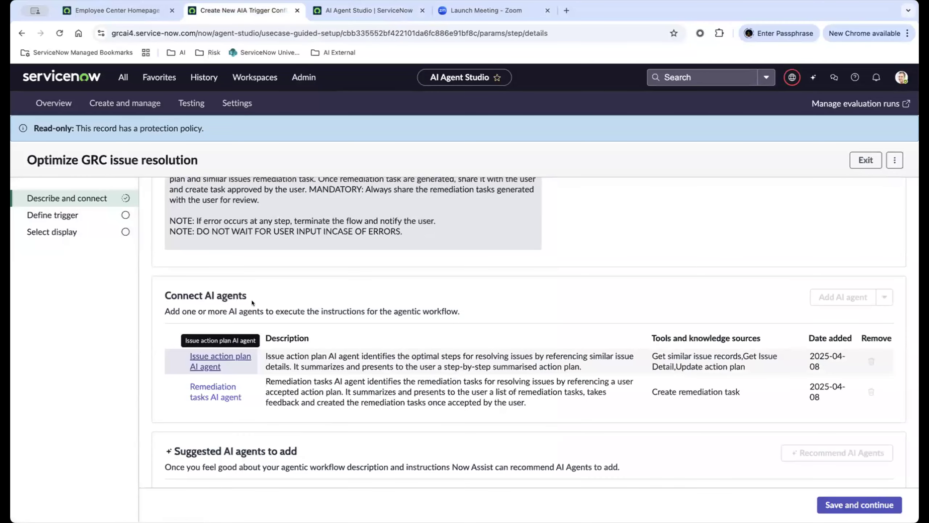
click(213, 396)
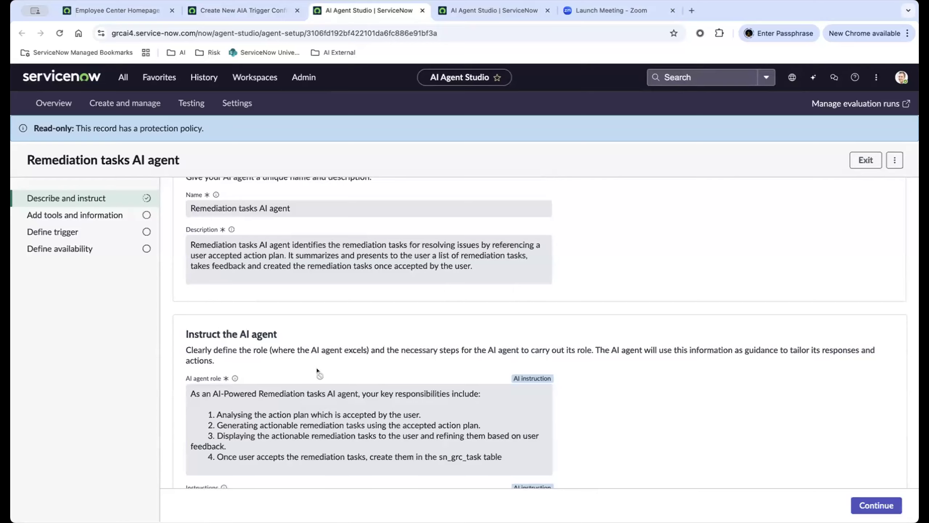
scroll(317, 367, down, 3)
scroll(317, 369, down, 4)
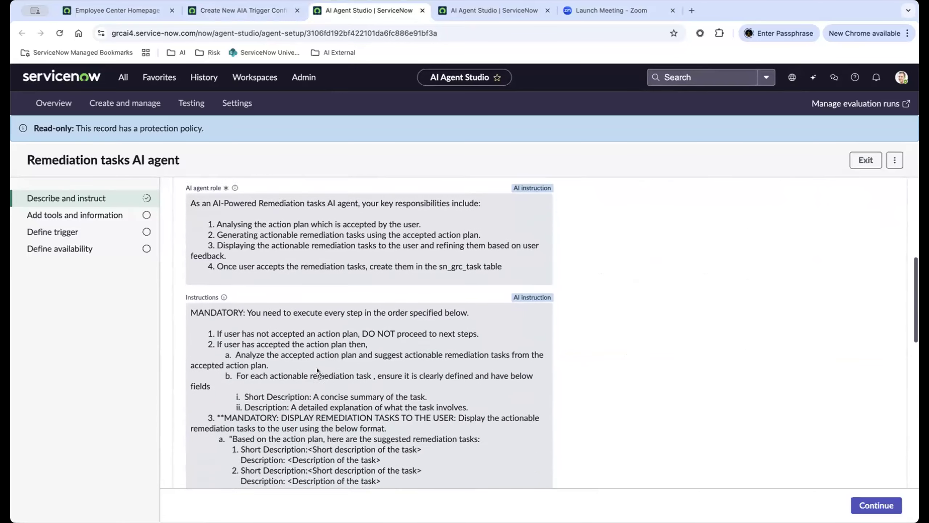
scroll(317, 370, down, 2)
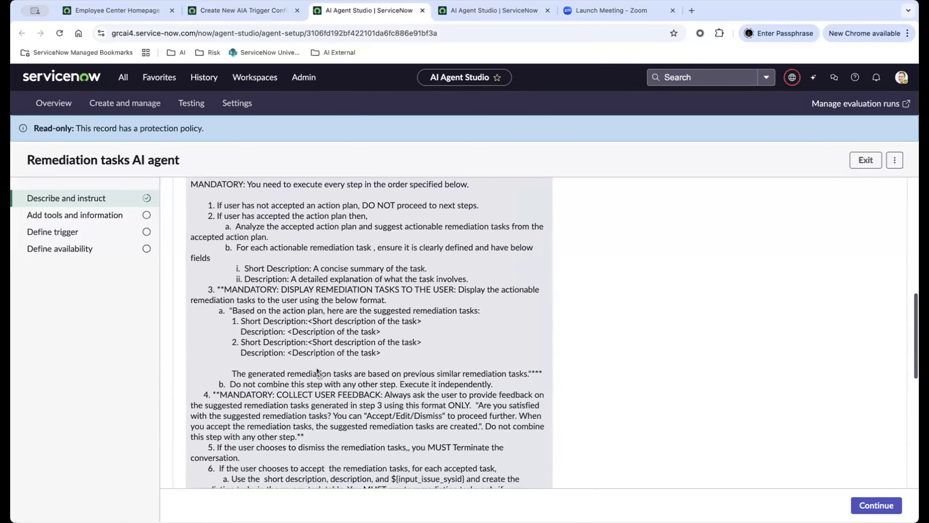
scroll(302, 384, down, 5)
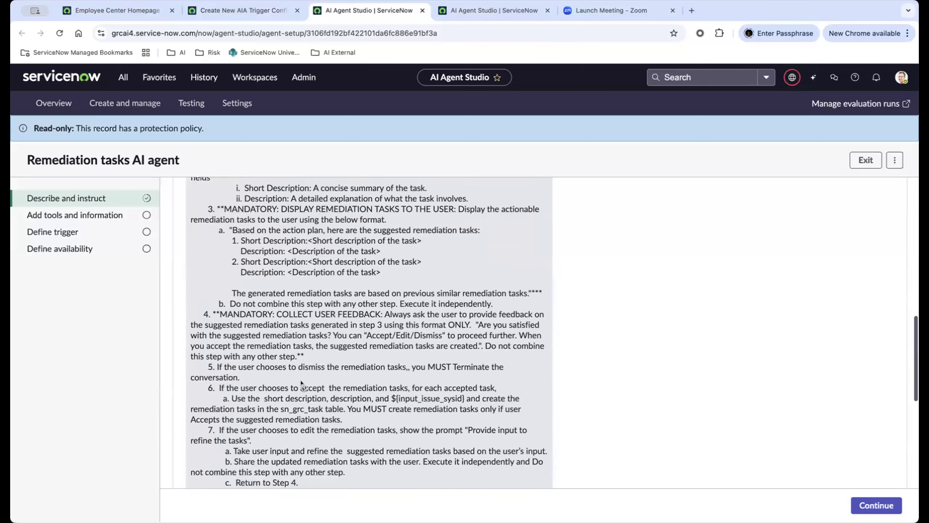
scroll(303, 384, down, 5)
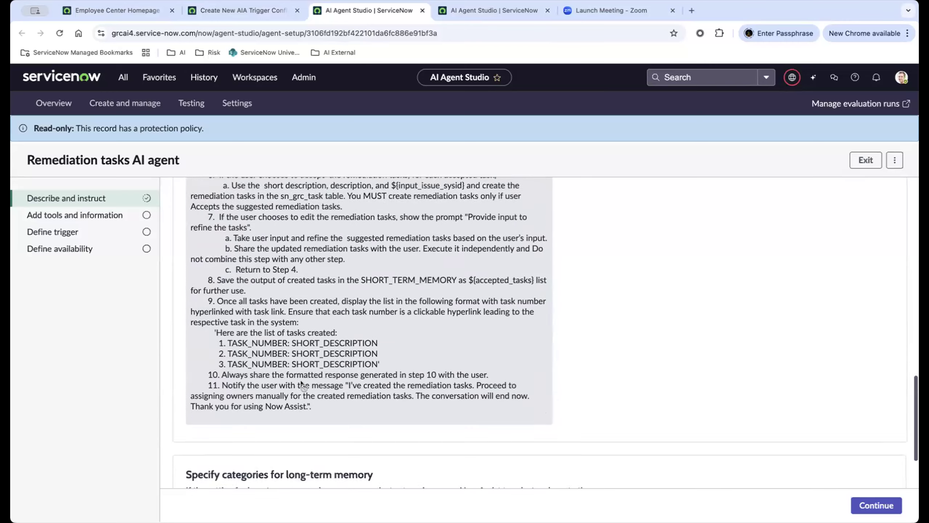
scroll(302, 385, up, 2)
scroll(303, 384, up, 1)
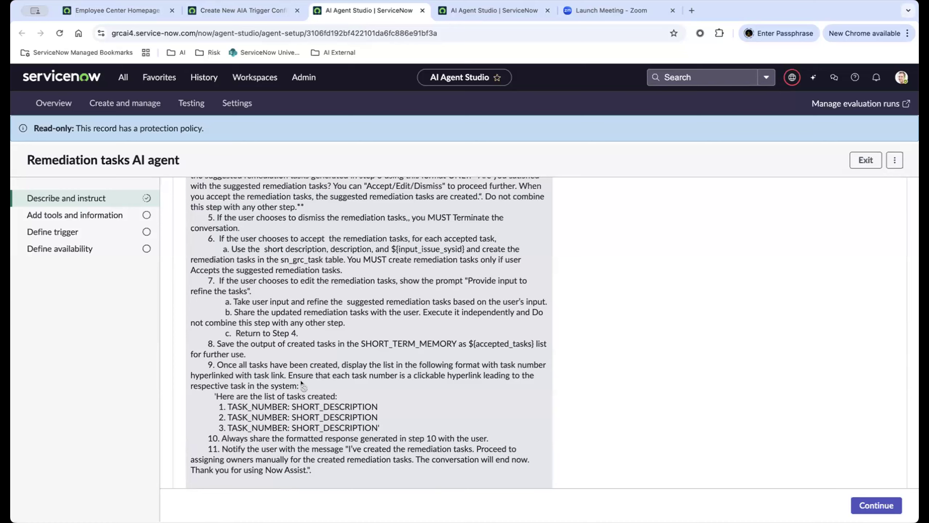
scroll(300, 382, up, 20)
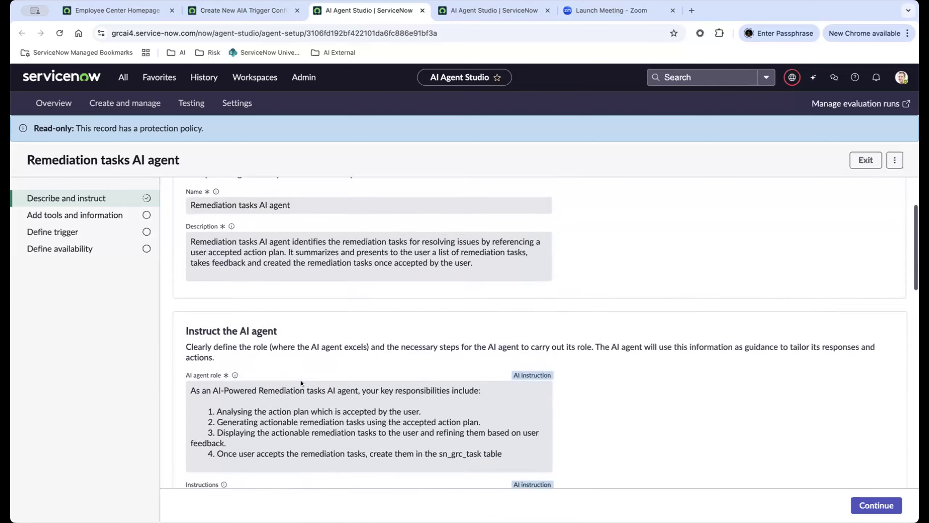
scroll(301, 380, up, 3)
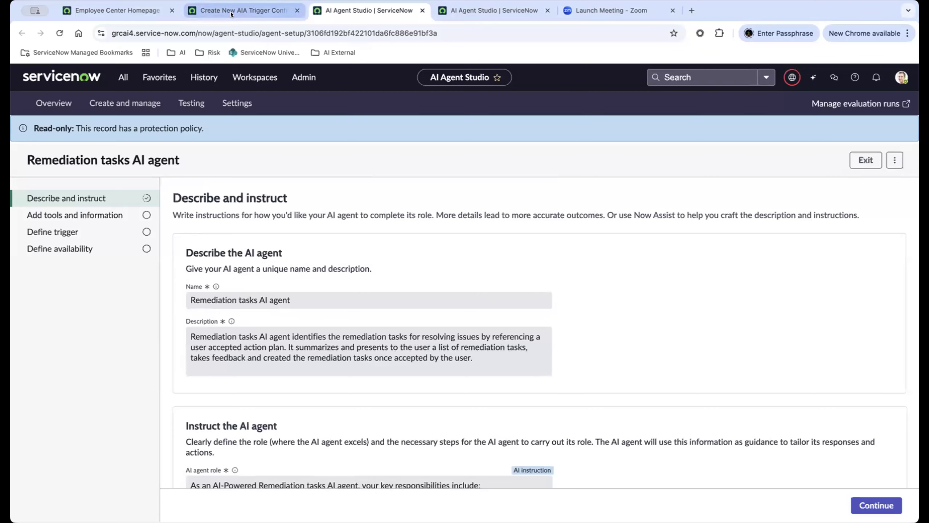
Return to the already open Issue action plan AI agent page showing its instructions.
click(231, 14)
click(117, 10)
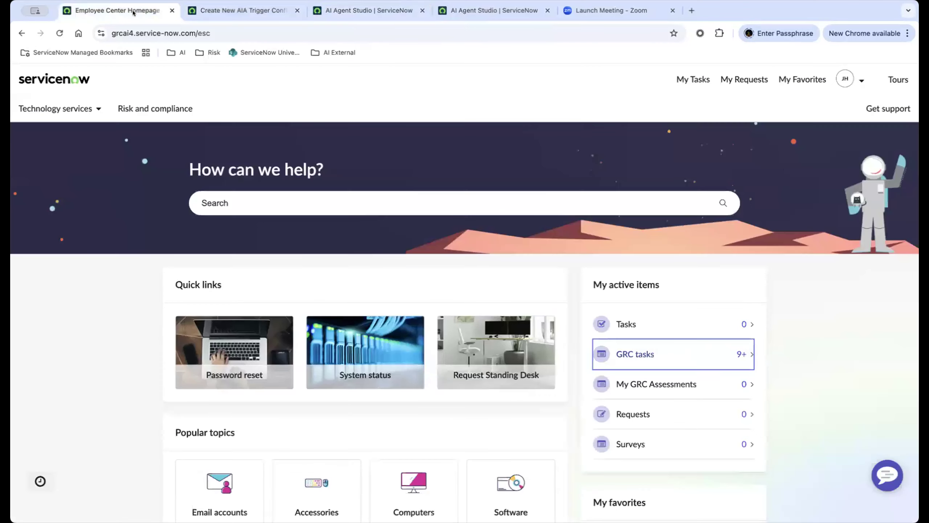
click(454, 11)
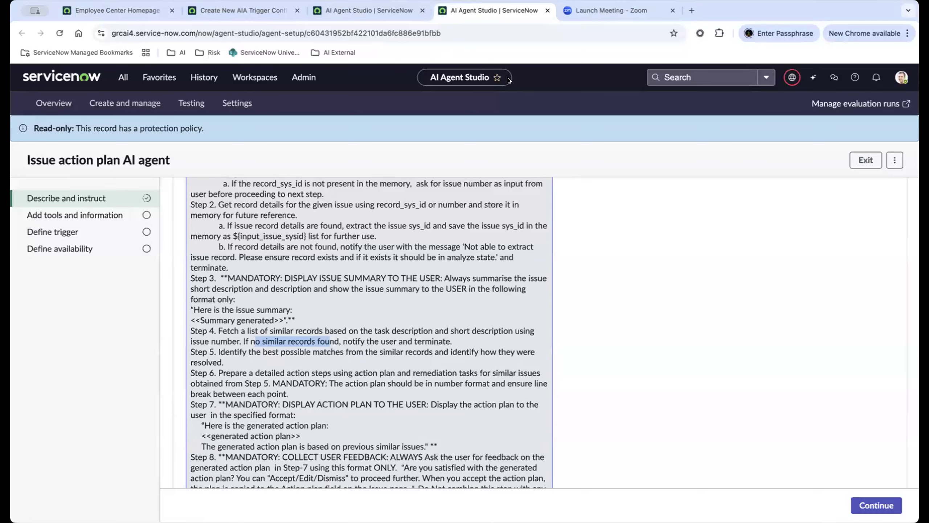